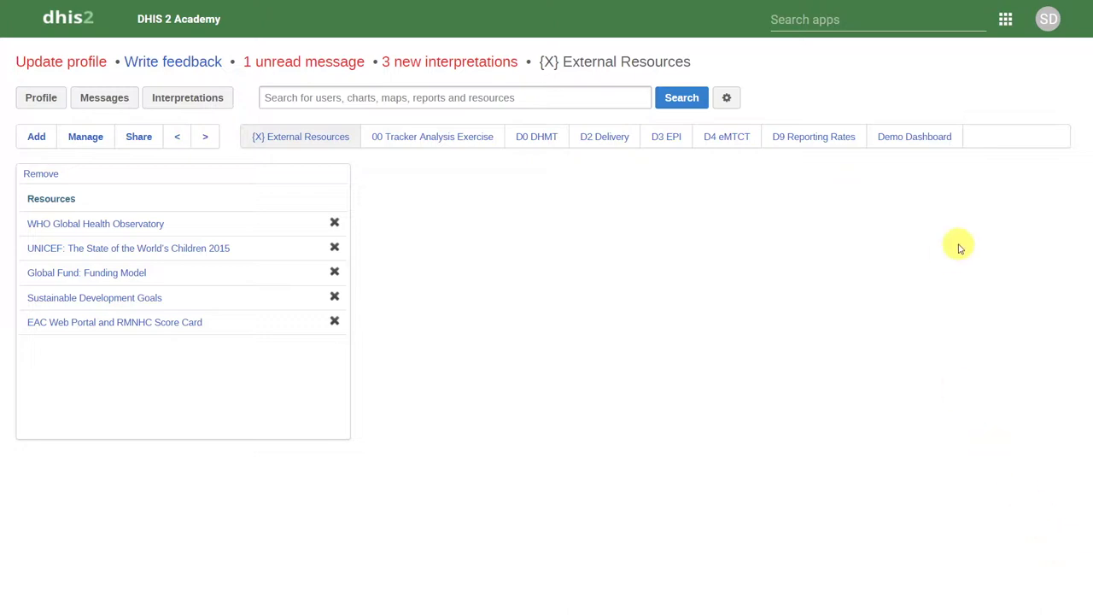
# Step: Open Event Capture for Ice Cream District Hospital in Food Region's Dessert District and select the Malaria case management program
pyautogui.click(933, 17)
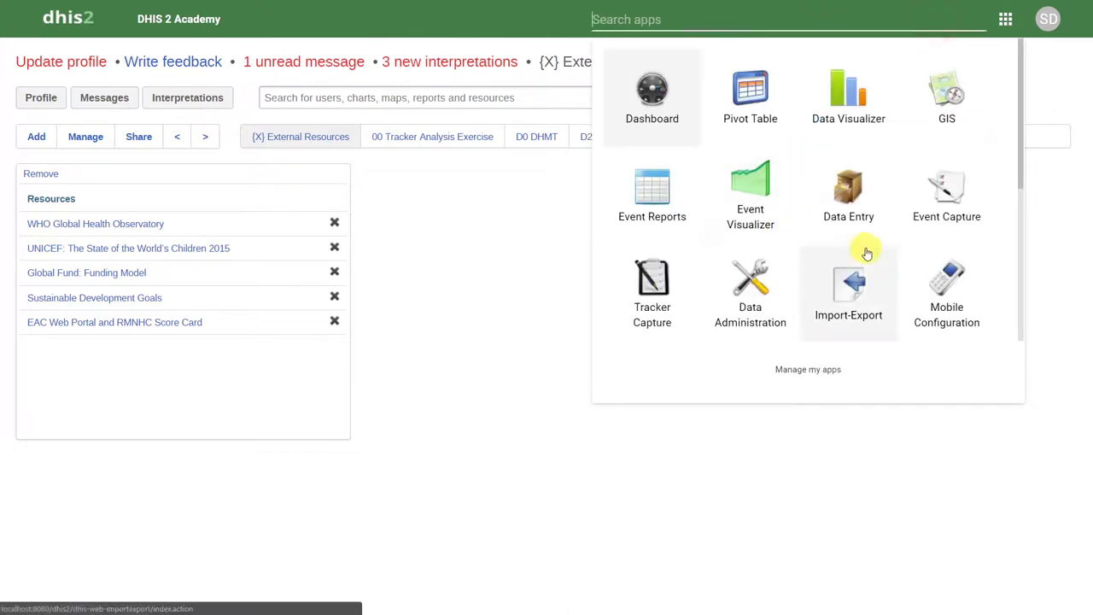
pyautogui.click(952, 234)
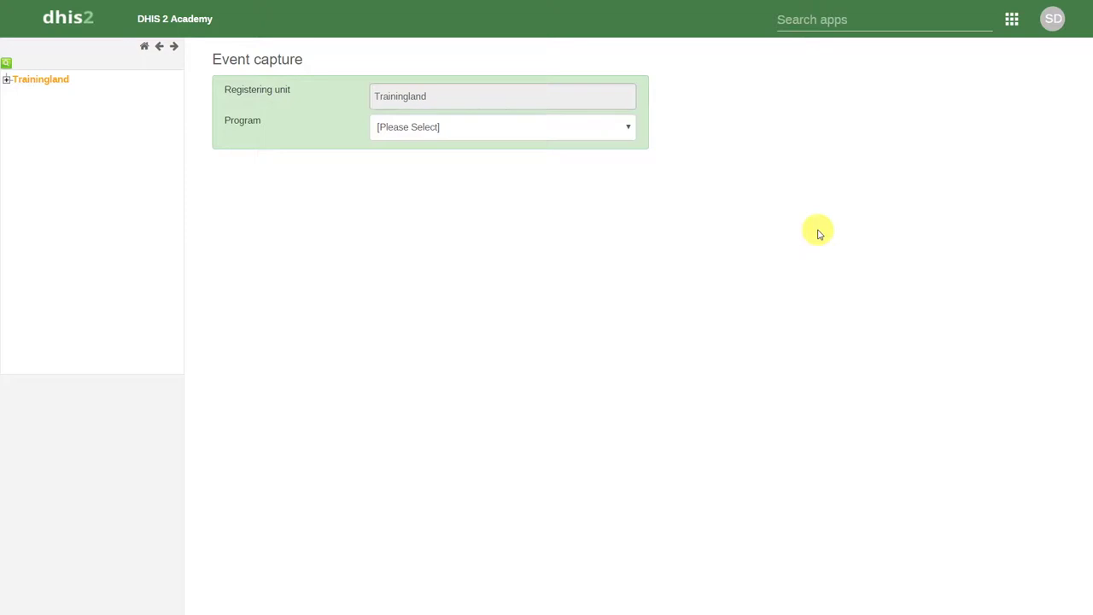
pyautogui.click(6, 80)
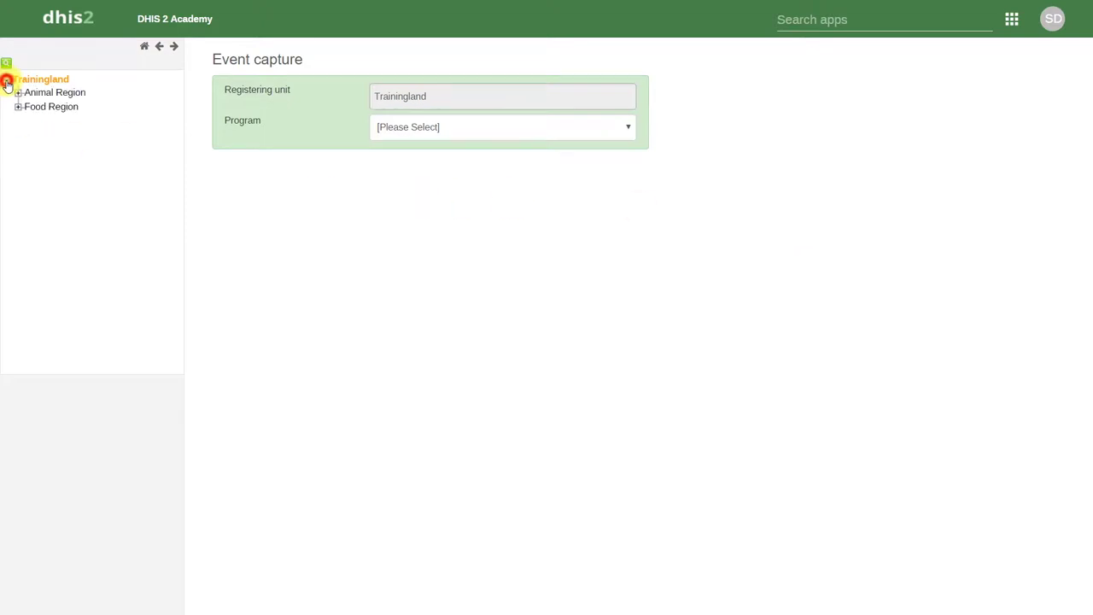
pyautogui.click(18, 106)
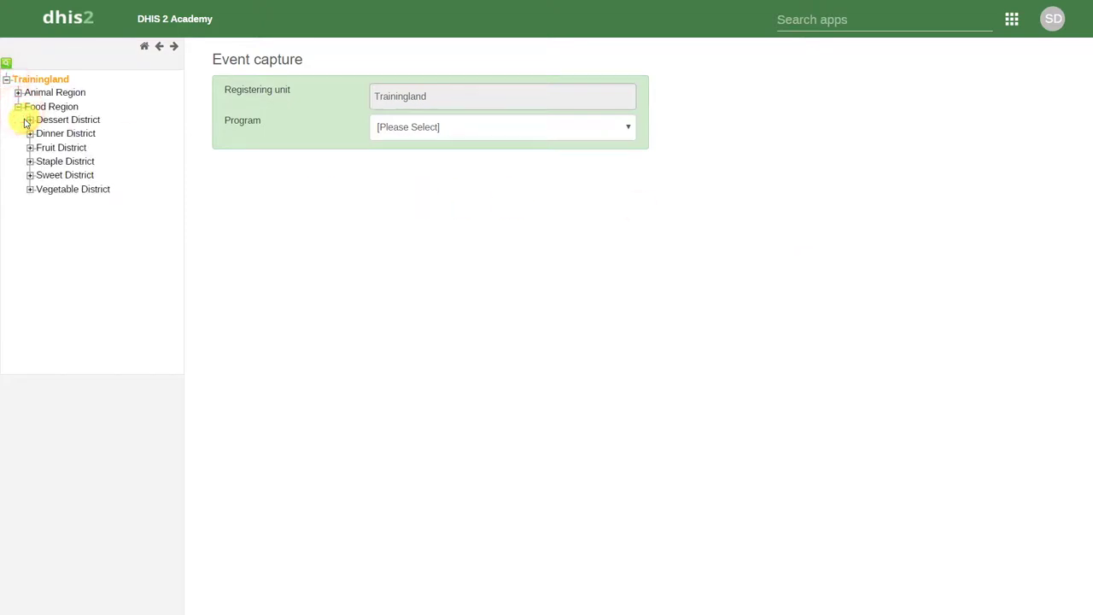
pyautogui.click(29, 120)
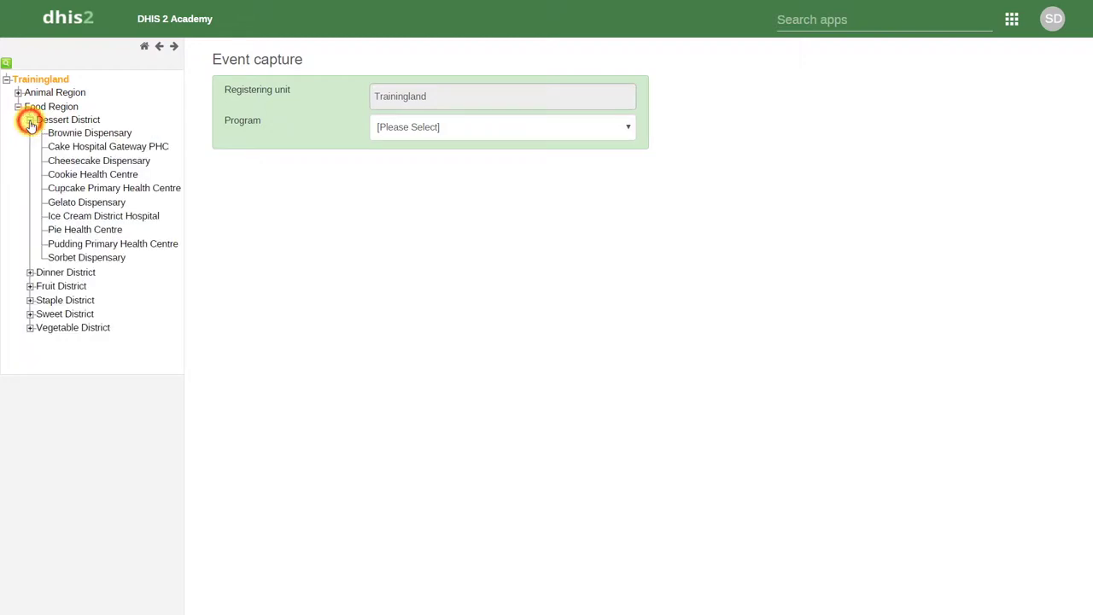
pyautogui.click(72, 219)
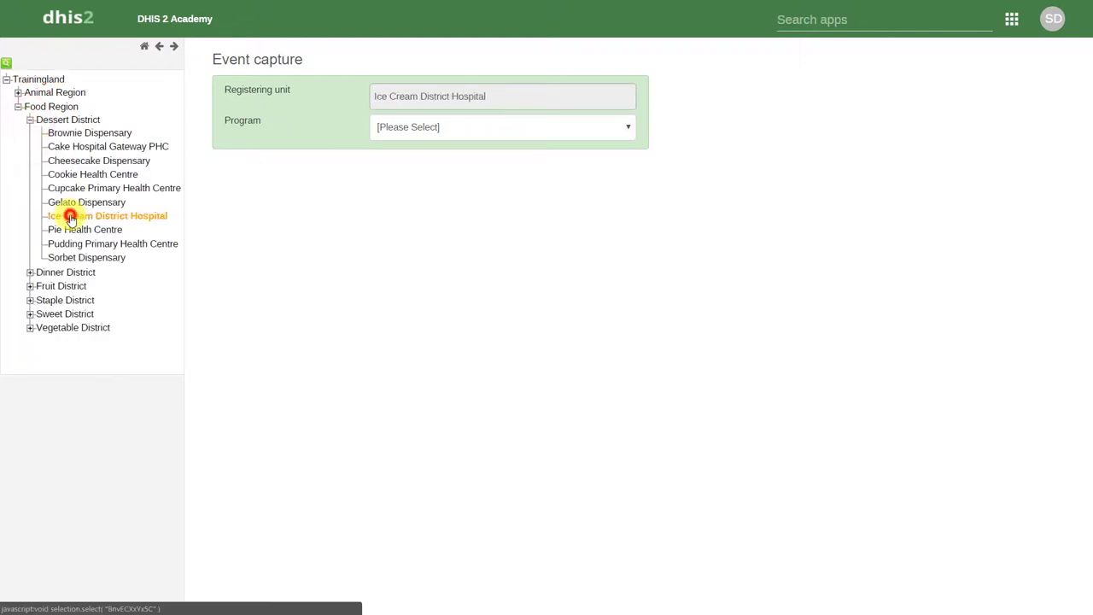
pyautogui.click(628, 129)
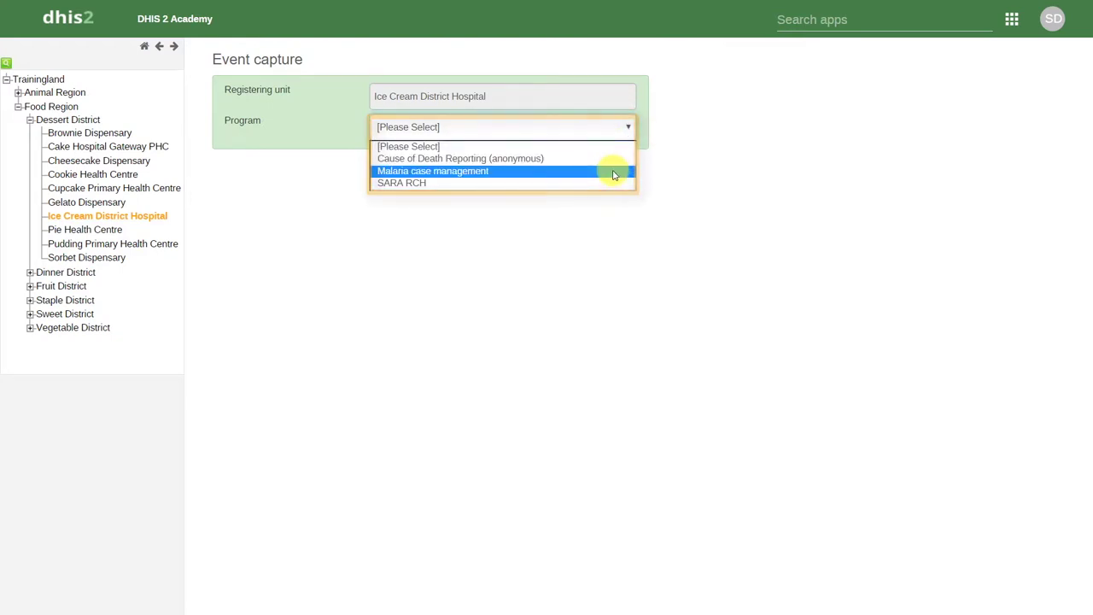
pyautogui.click(613, 172)
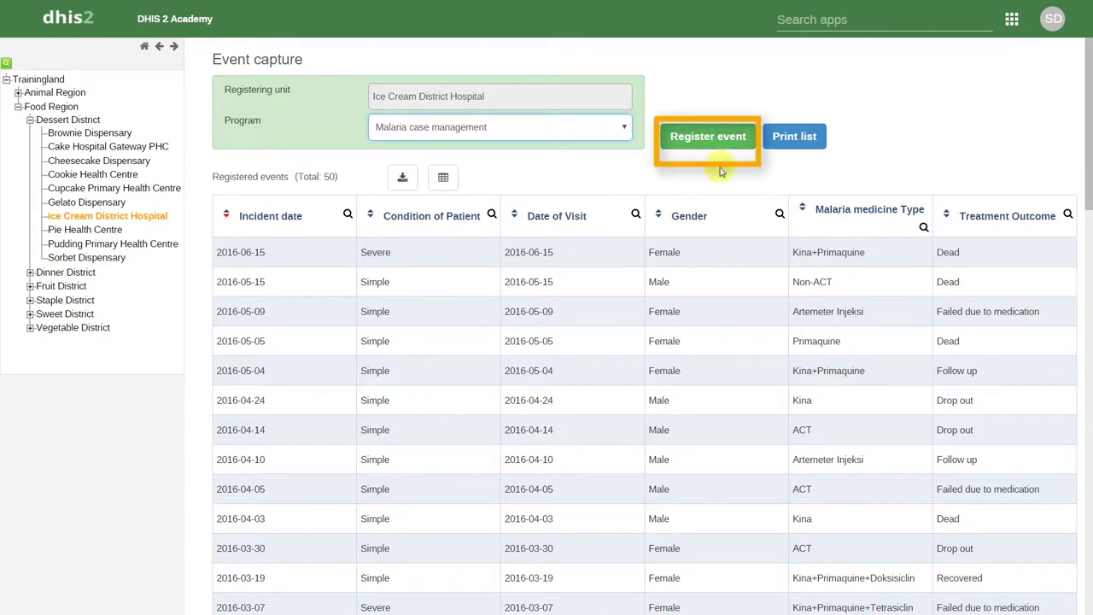
# Step: Preview the printable list of registered malaria events, closing the preview without saving it
pyautogui.click(804, 142)
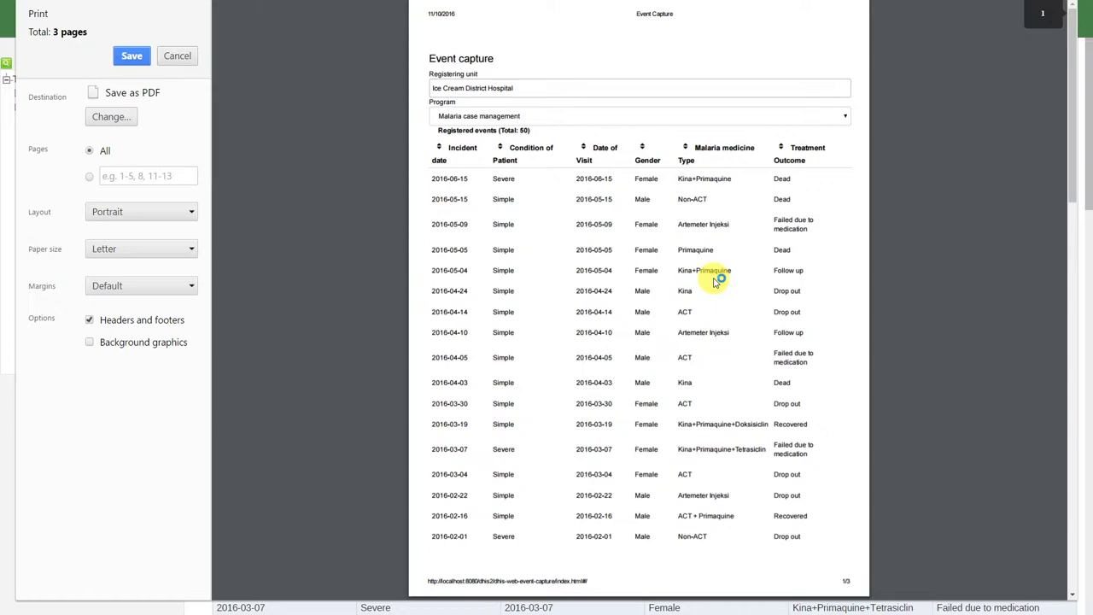
pyautogui.click(181, 57)
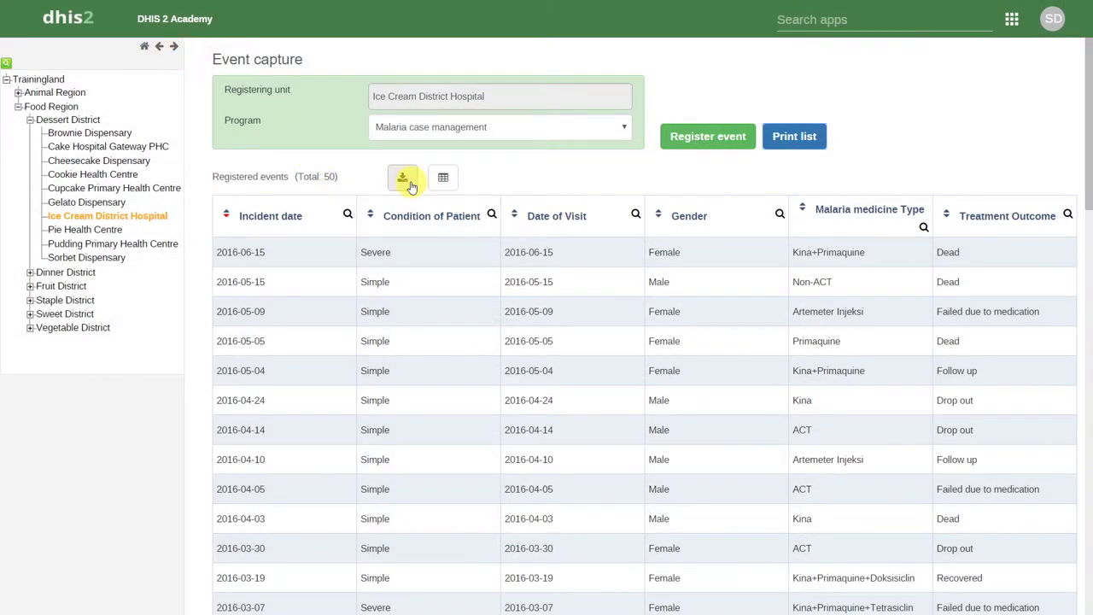
# Step: Download the registered events list as CSV and open the downloaded eventList.csv file
pyautogui.click(404, 180)
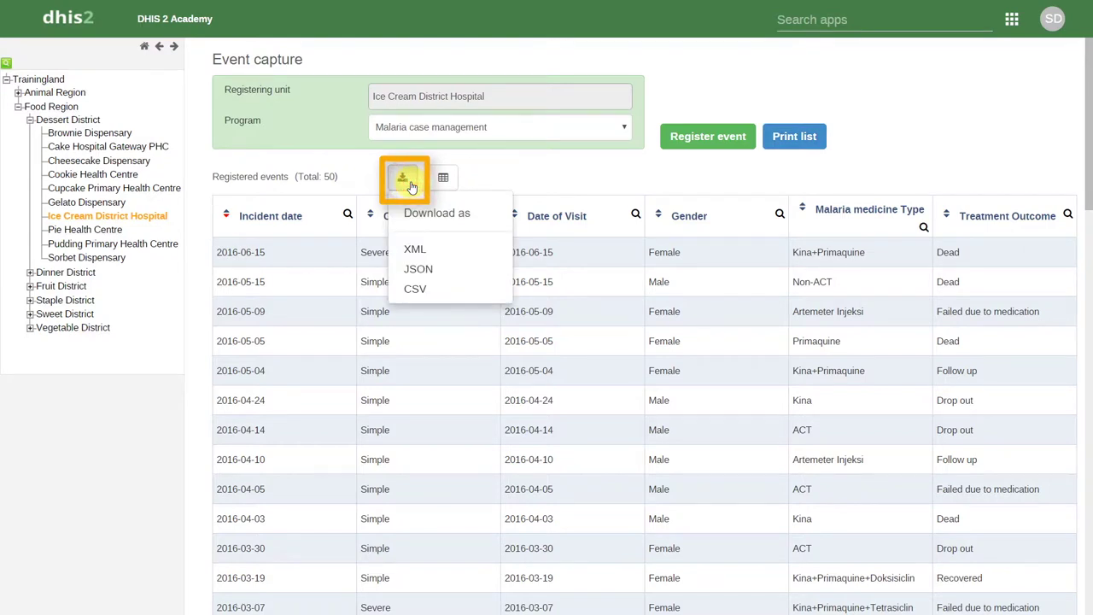
pyautogui.click(435, 290)
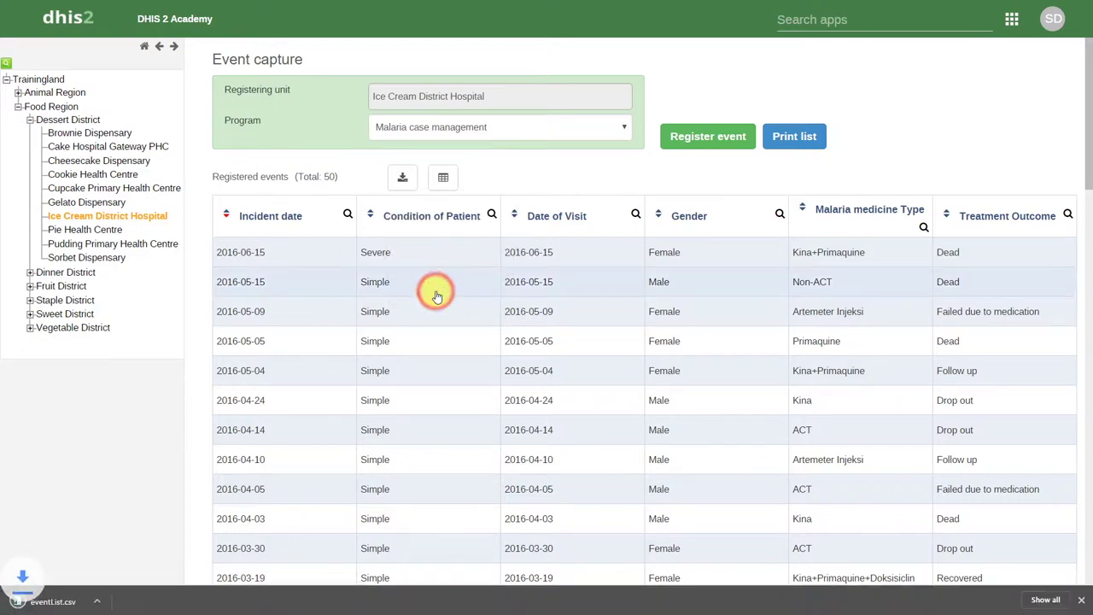
pyautogui.click(63, 603)
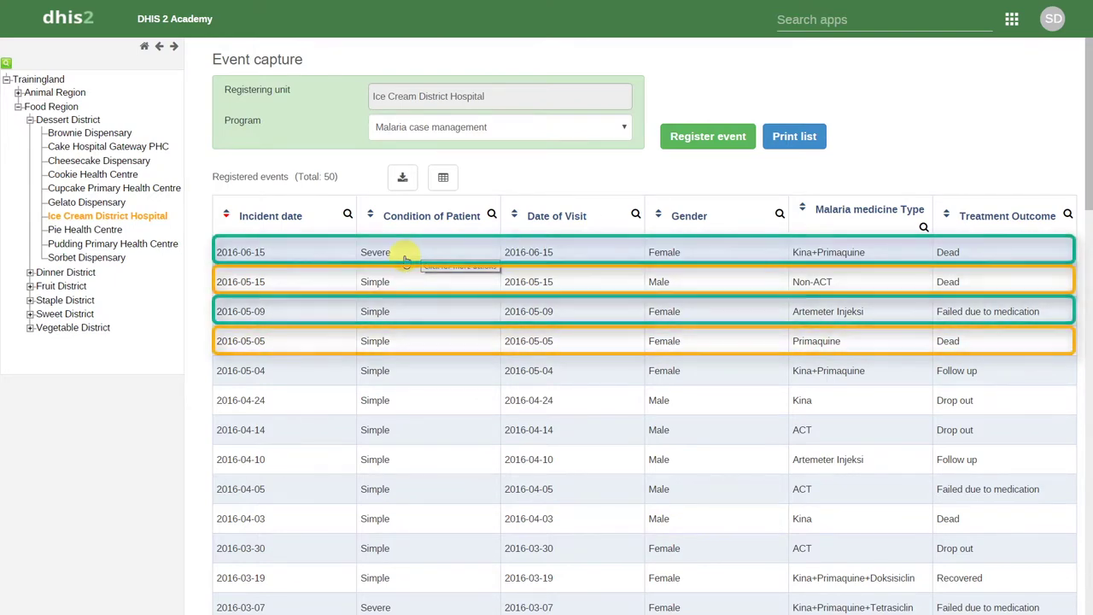
# Step: Add the Confirmation Method column to the registered events table
pyautogui.click(442, 179)
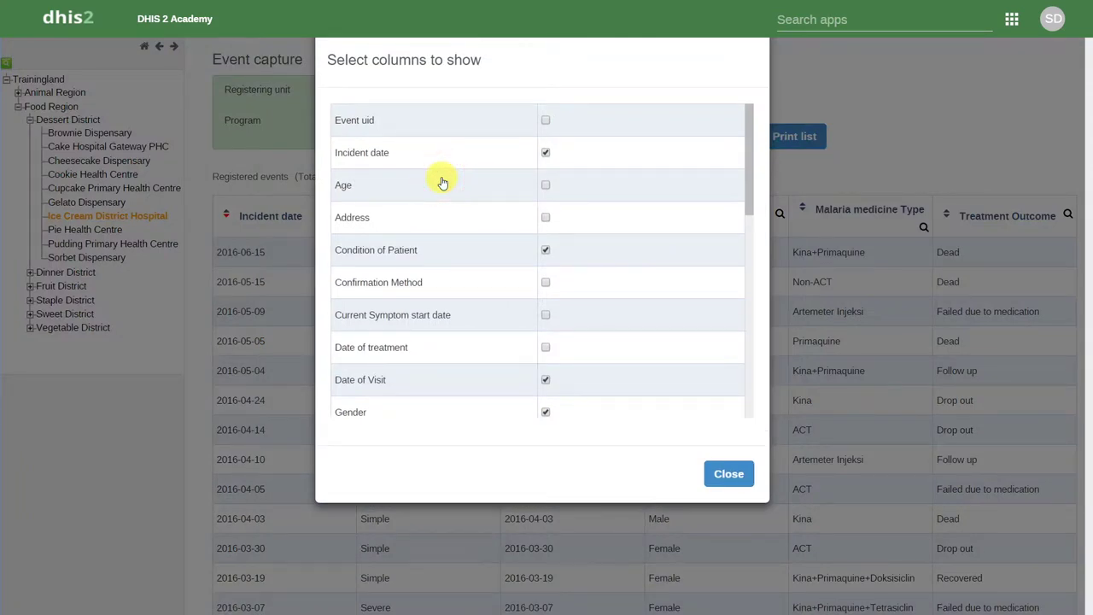
pyautogui.moveTo(748, 149); pyautogui.dragTo(755, 207)
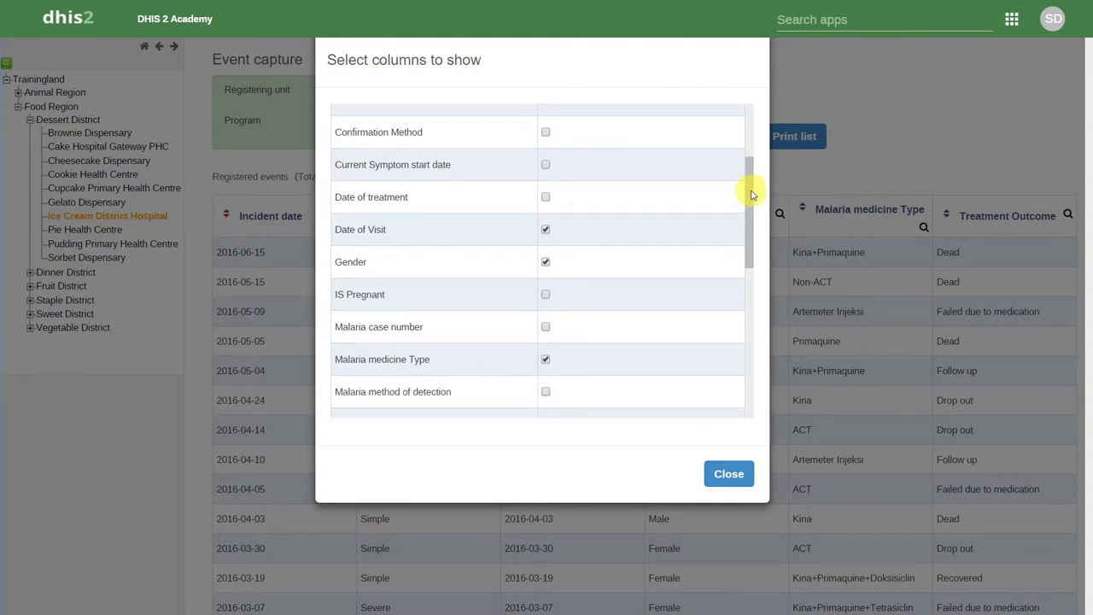
pyautogui.moveTo(751, 195); pyautogui.dragTo(749, 161)
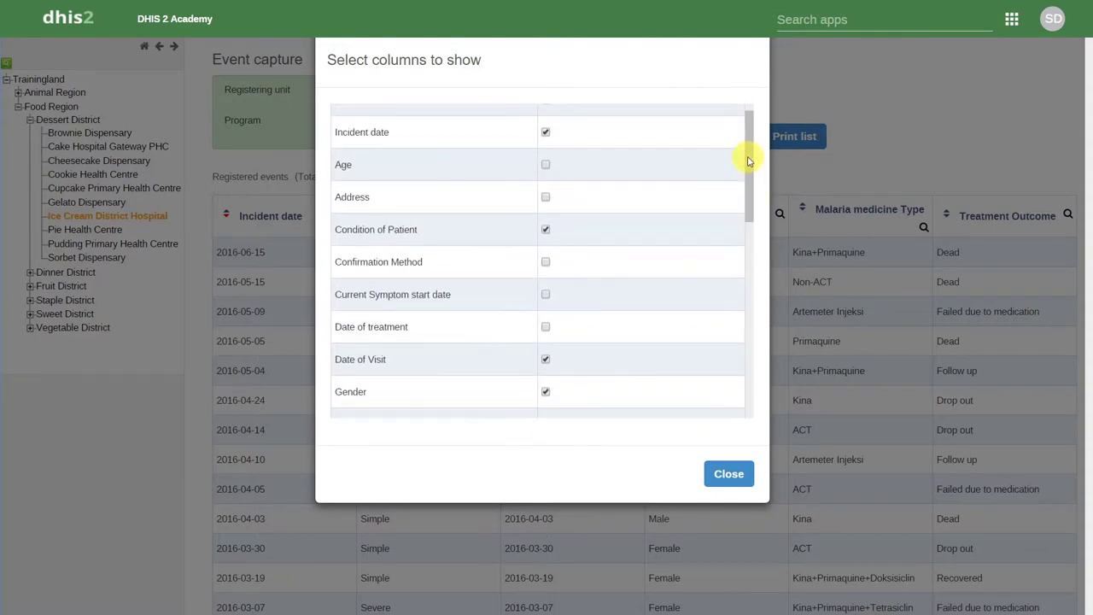
pyautogui.click(545, 262)
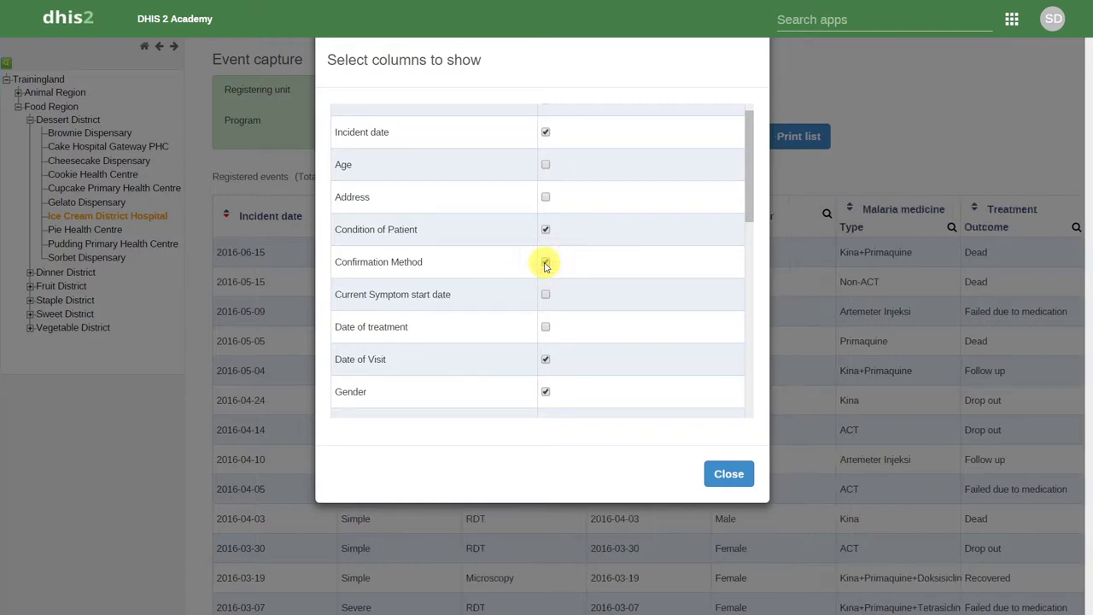
pyautogui.click(726, 475)
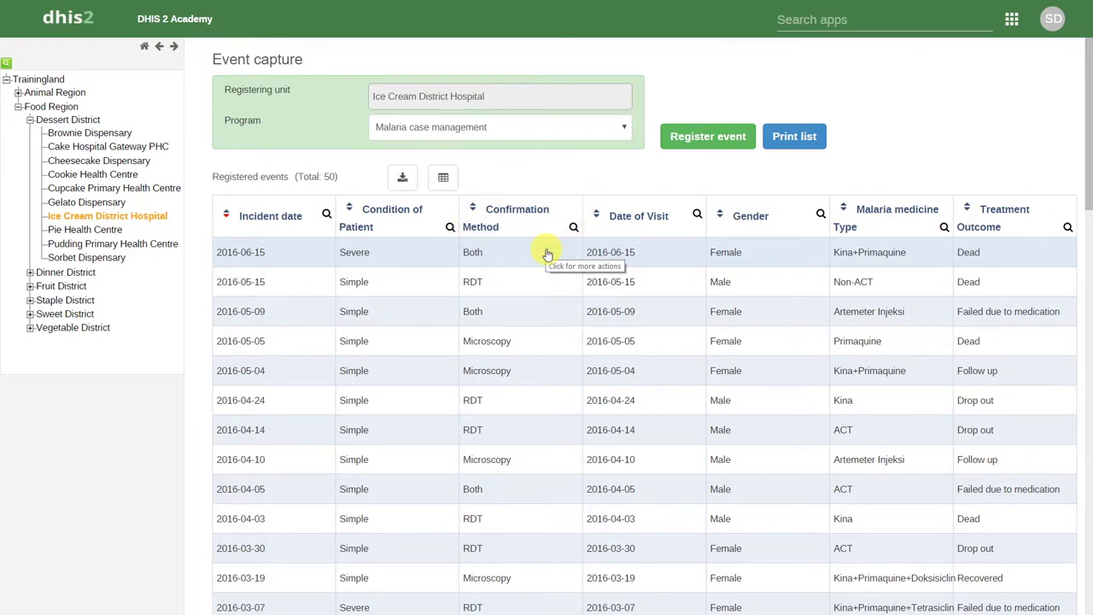
# Step: Filter the registered events by "Simple" in the Condition of Patient column
pyautogui.moveTo(1088, 179)
pyautogui.mouseDown()
pyautogui.moveTo(1087, 270)
pyautogui.moveTo(1068, 170)
pyautogui.mouseUp()
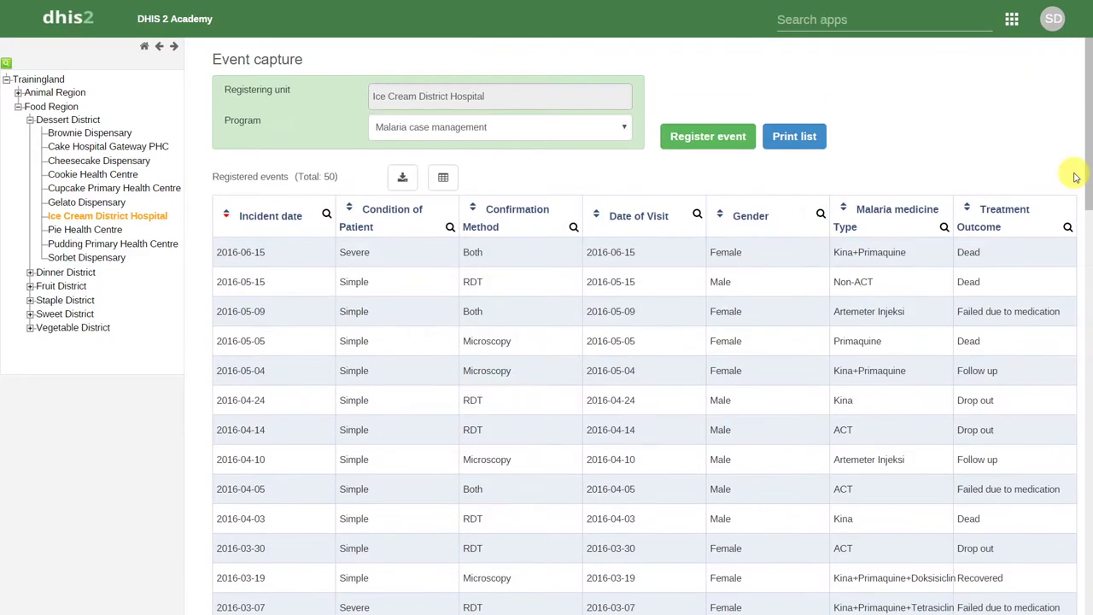
pyautogui.click(450, 227)
pyautogui.click(384, 215)
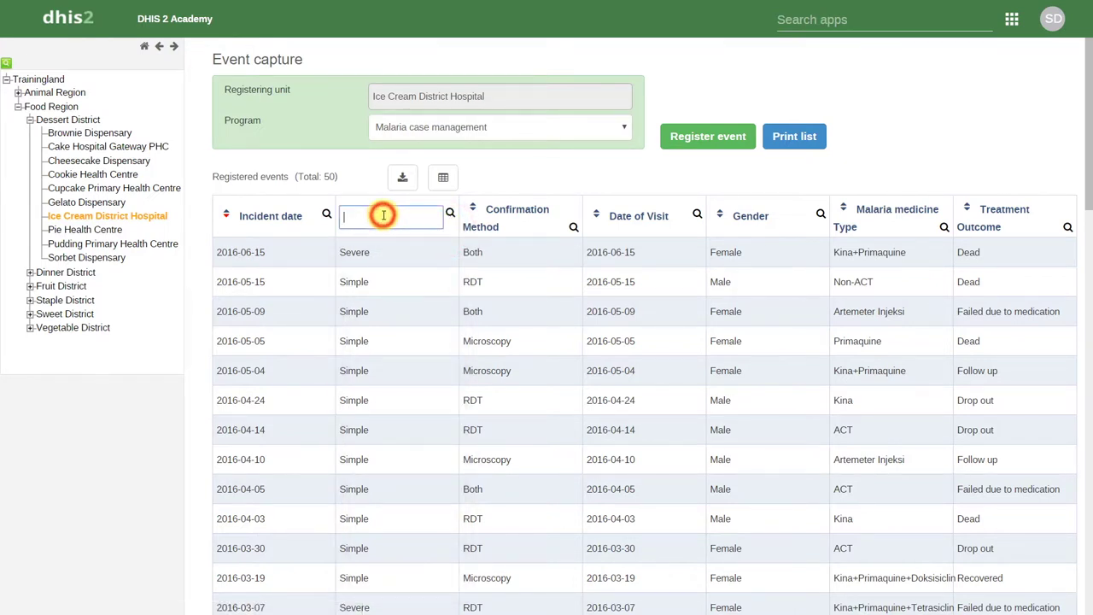
pyautogui.write('Simp')
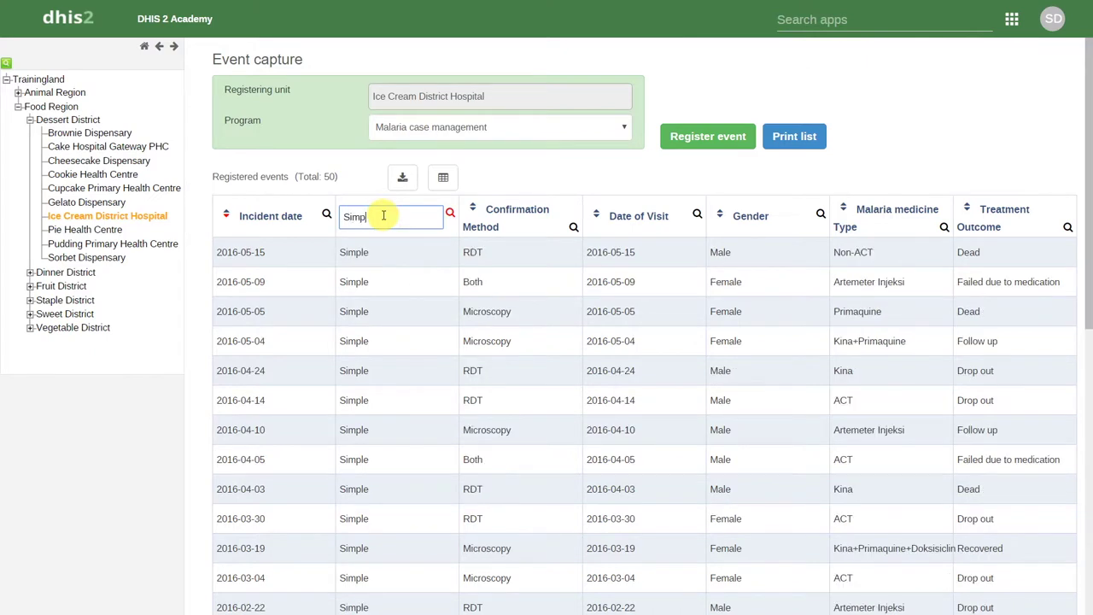
pyautogui.write('le')
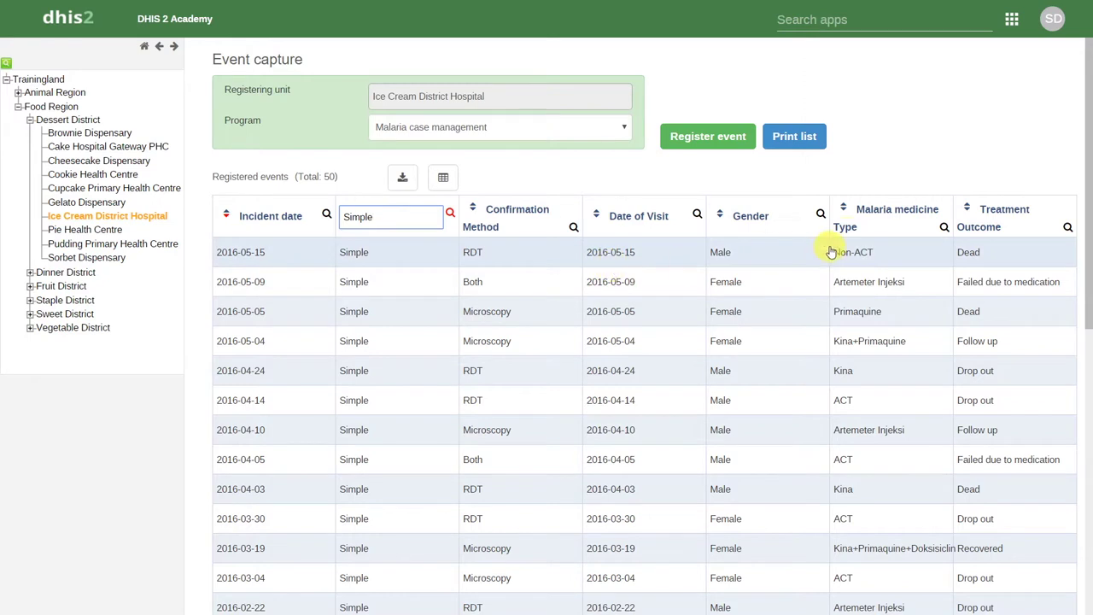
# Step: Filter the event list further by "Fema" in the Gender column
pyautogui.click(821, 215)
pyautogui.click(785, 220)
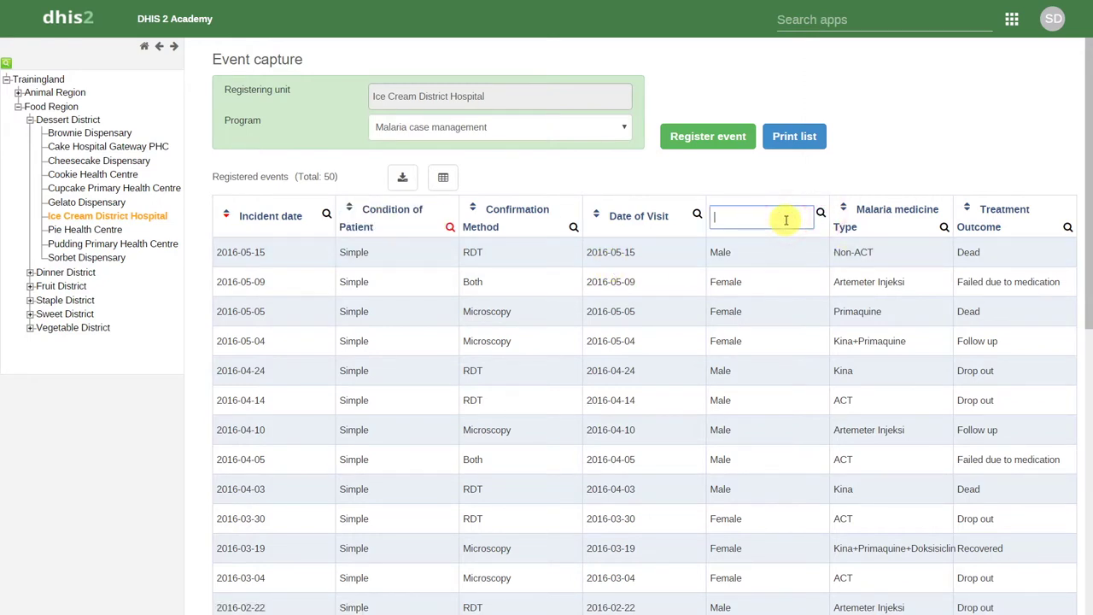
pyautogui.write('Fema')
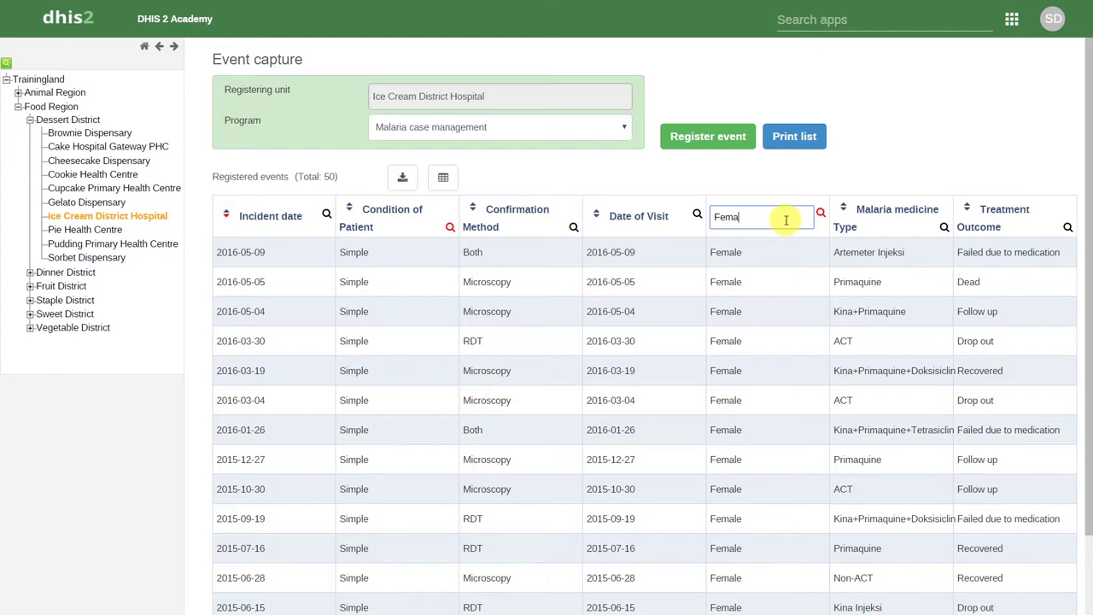
pyautogui.click(817, 177)
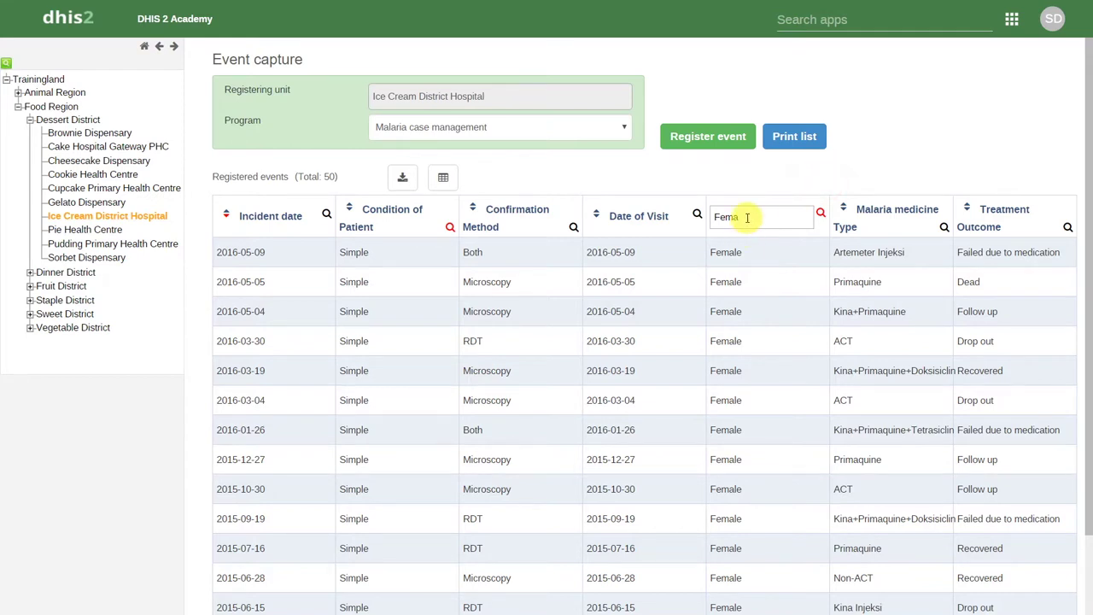
# Step: Clear the filter texts from the Condition of Patient and Gender columns
pyautogui.moveTo(746, 218); pyautogui.dragTo(693, 219)
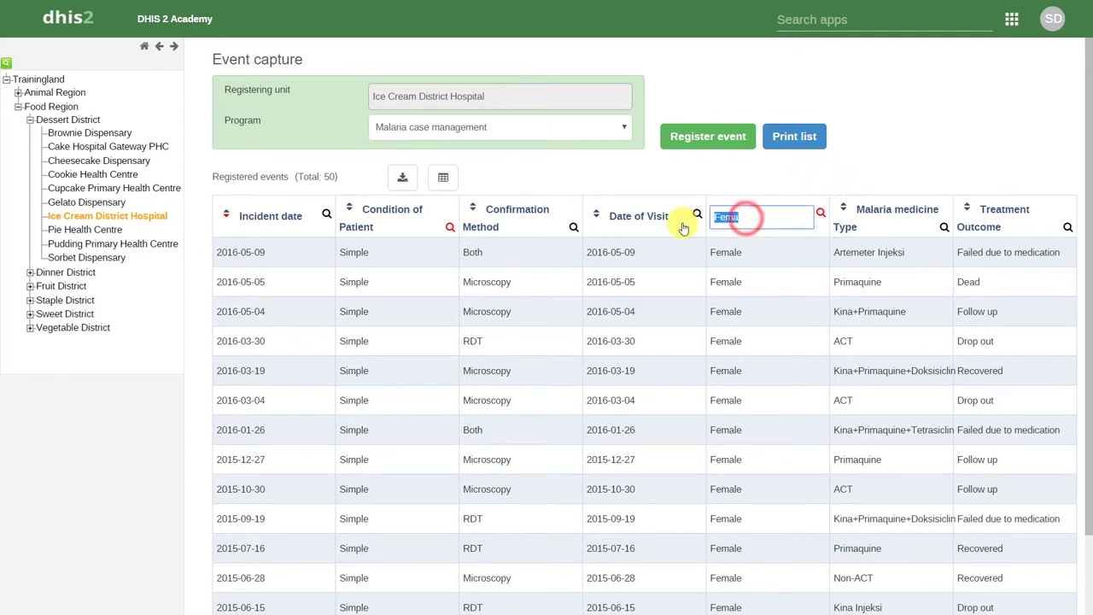
pyautogui.click(819, 216)
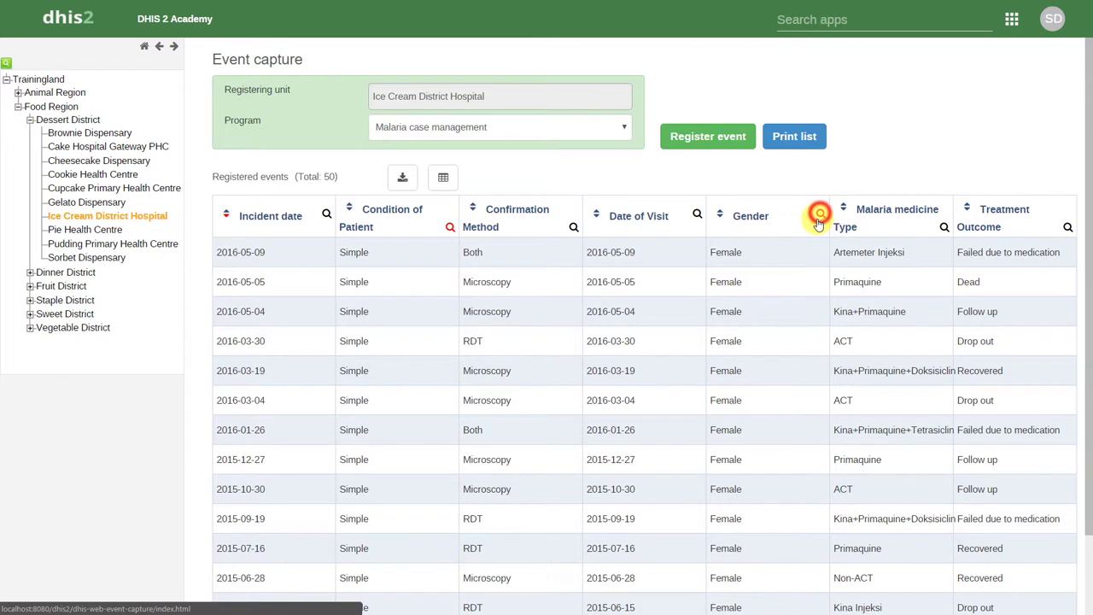
pyautogui.click(449, 229)
pyautogui.moveTo(324, 216); pyautogui.dragTo(418, 219)
pyautogui.press('BackSpace')
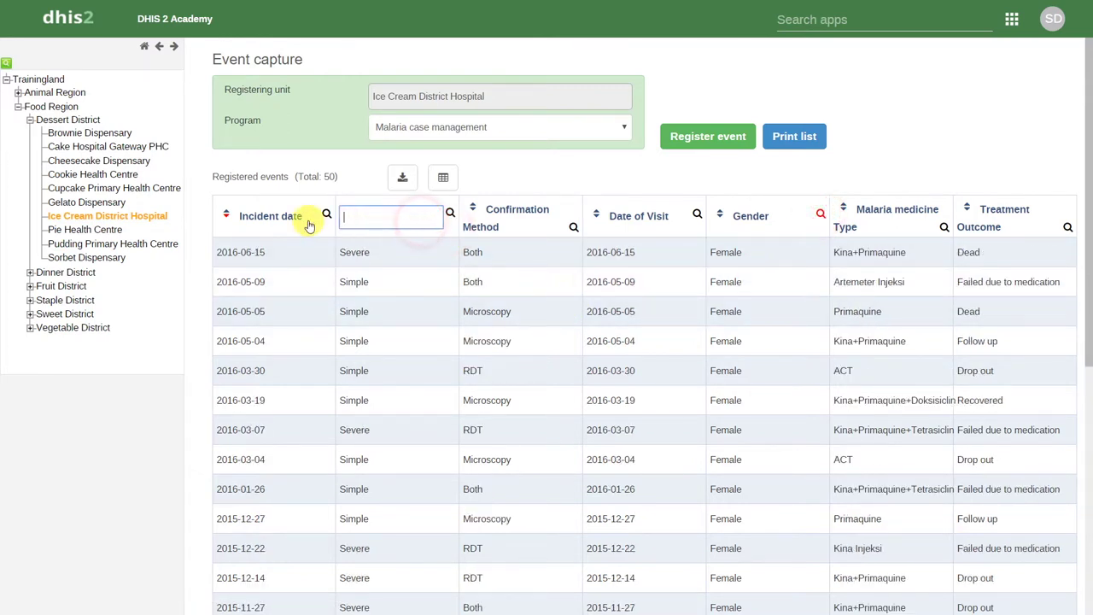
pyautogui.click(699, 177)
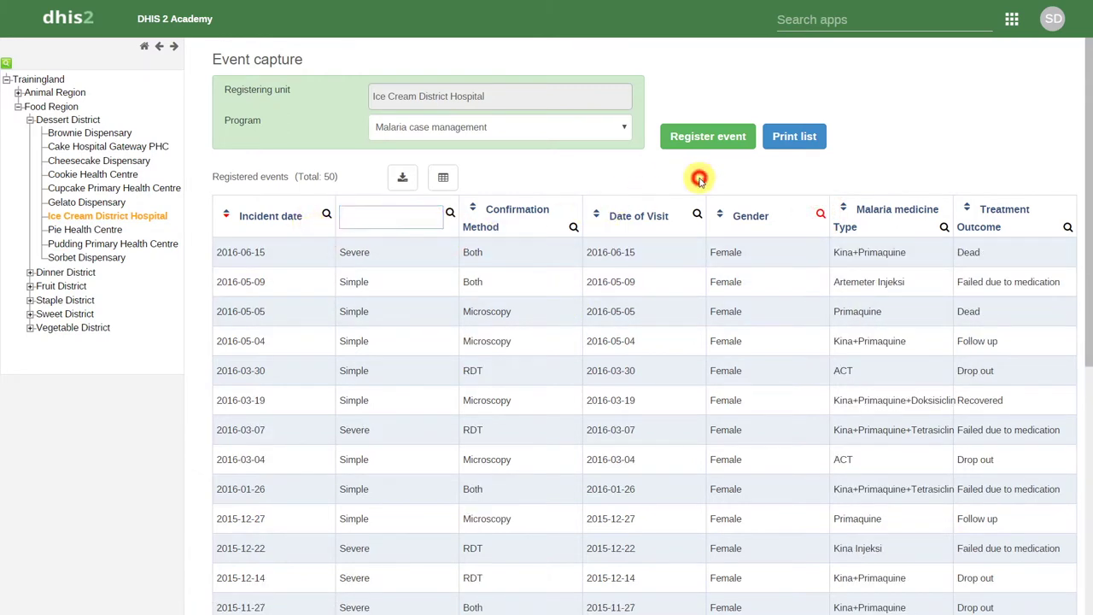
pyautogui.click(819, 216)
pyautogui.moveTo(768, 224); pyautogui.dragTo(654, 224)
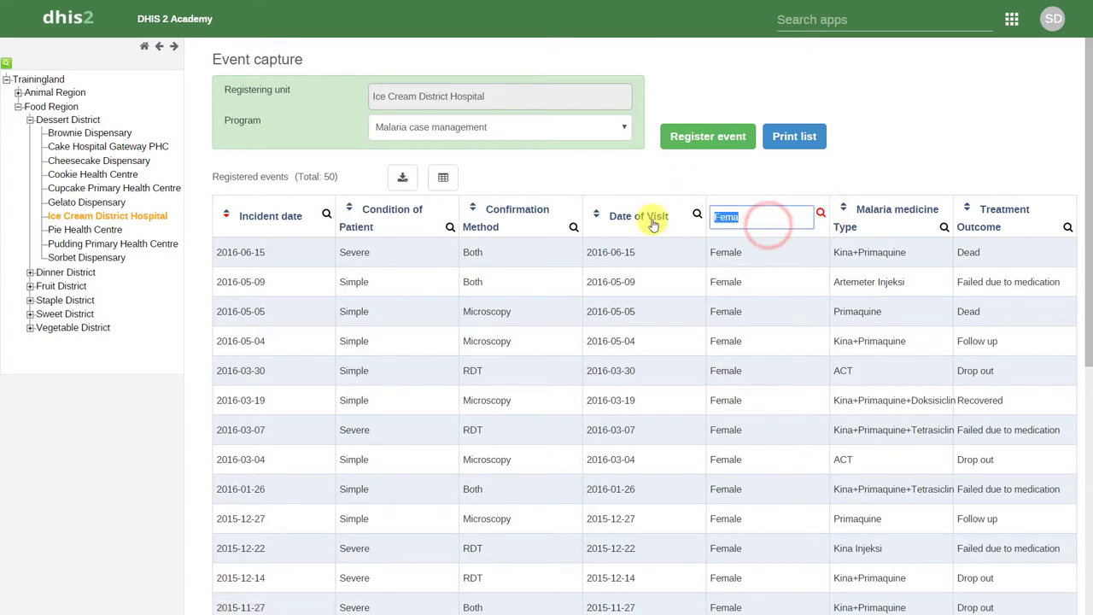
pyautogui.press('BackSpace')
pyautogui.click(776, 177)
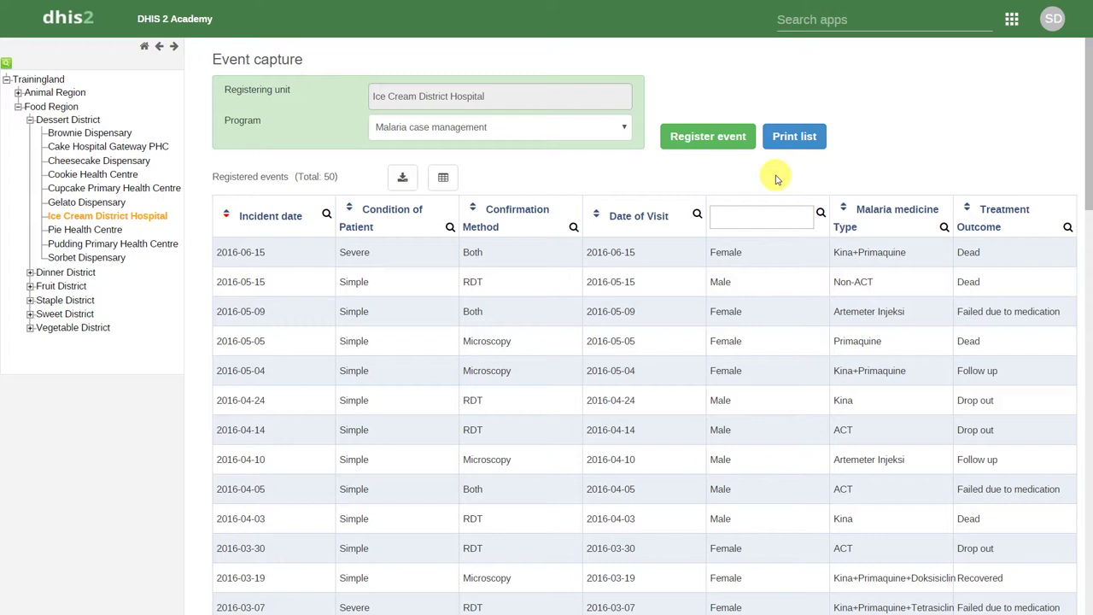
# Step: Open the 2016-06-15 event for in-grid editing, check its Condition of Patient field, and leave grid editing without changes
pyautogui.click(380, 254)
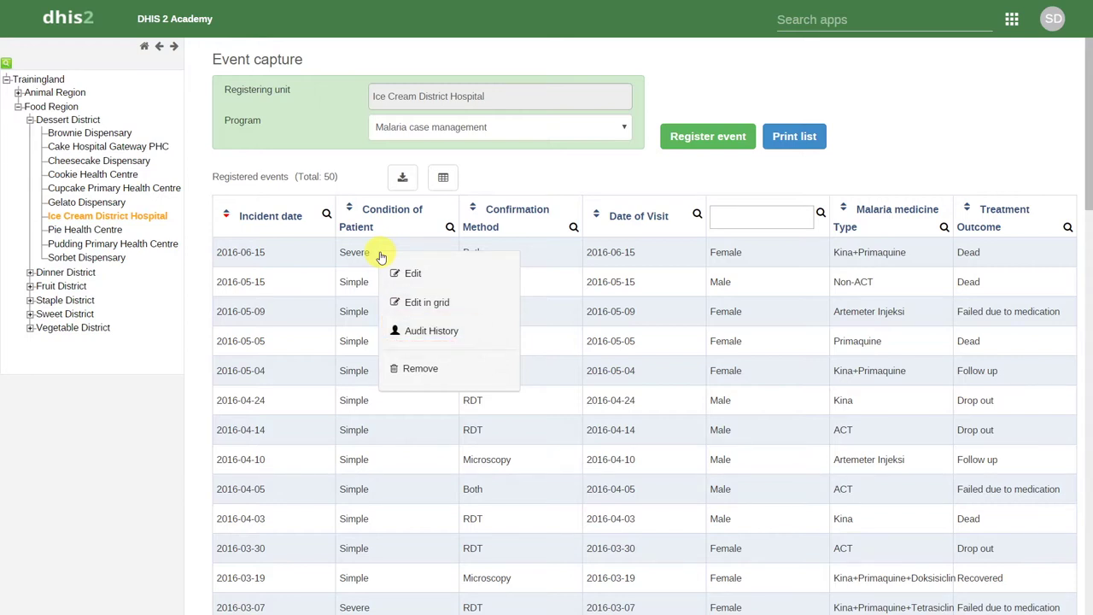
pyautogui.click(420, 309)
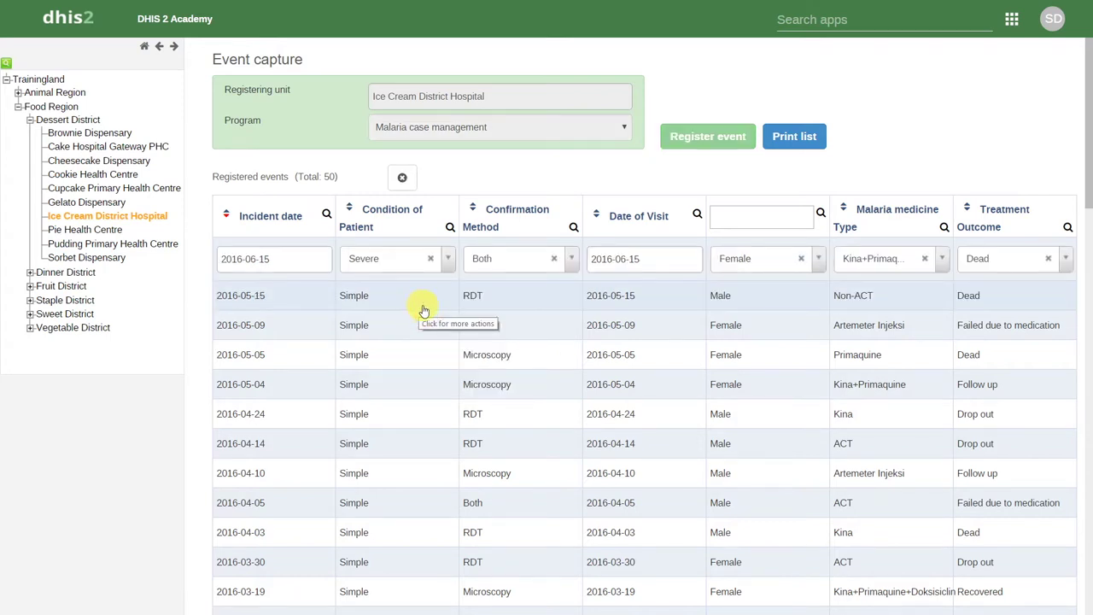
pyautogui.click(448, 260)
pyautogui.click(448, 261)
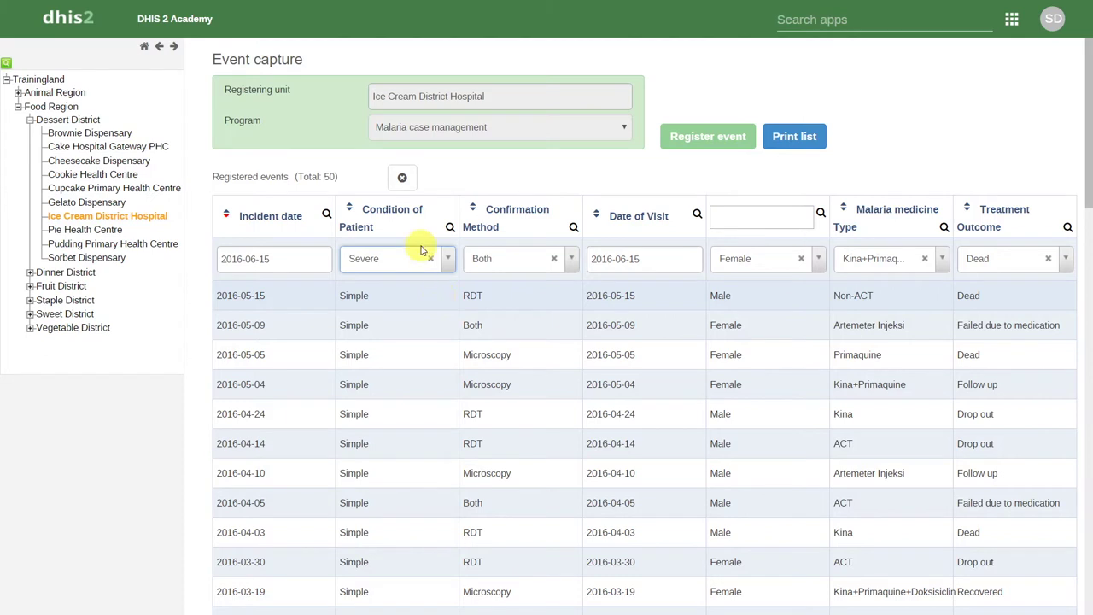
pyautogui.click(402, 180)
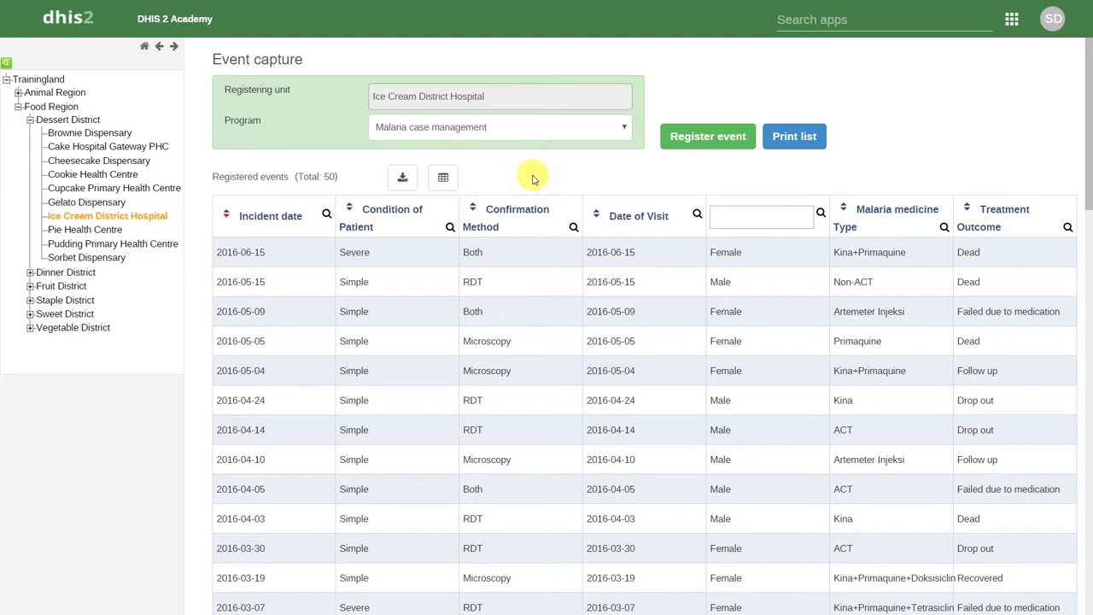
# Step: Switch the program to SARA RCH and review the audit history of the 2016-05-15 event's data elements
pyautogui.click(507, 128)
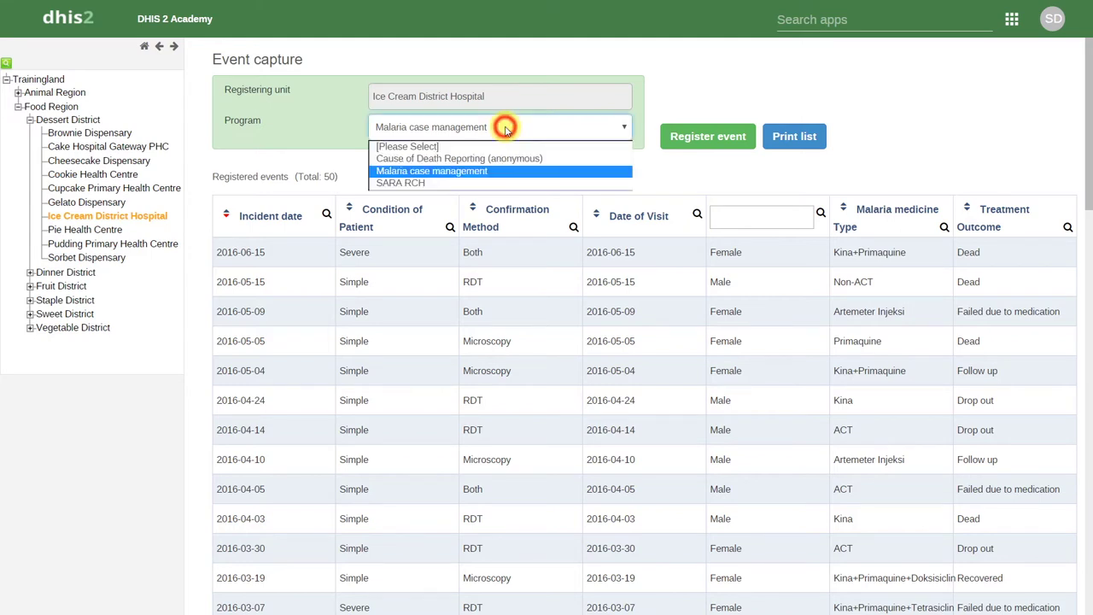
pyautogui.click(416, 184)
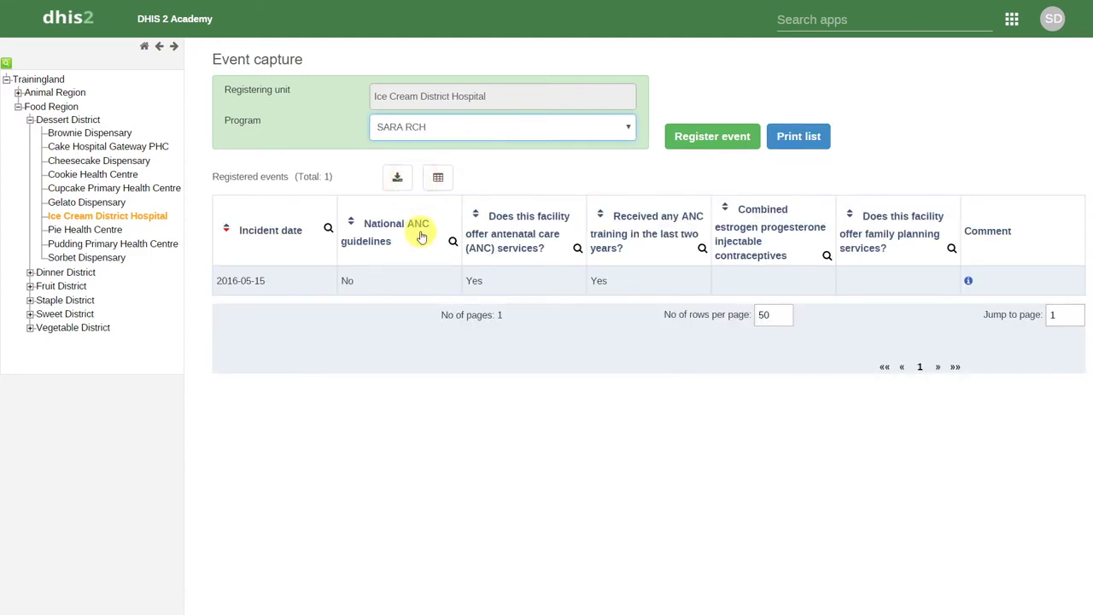
pyautogui.click(418, 285)
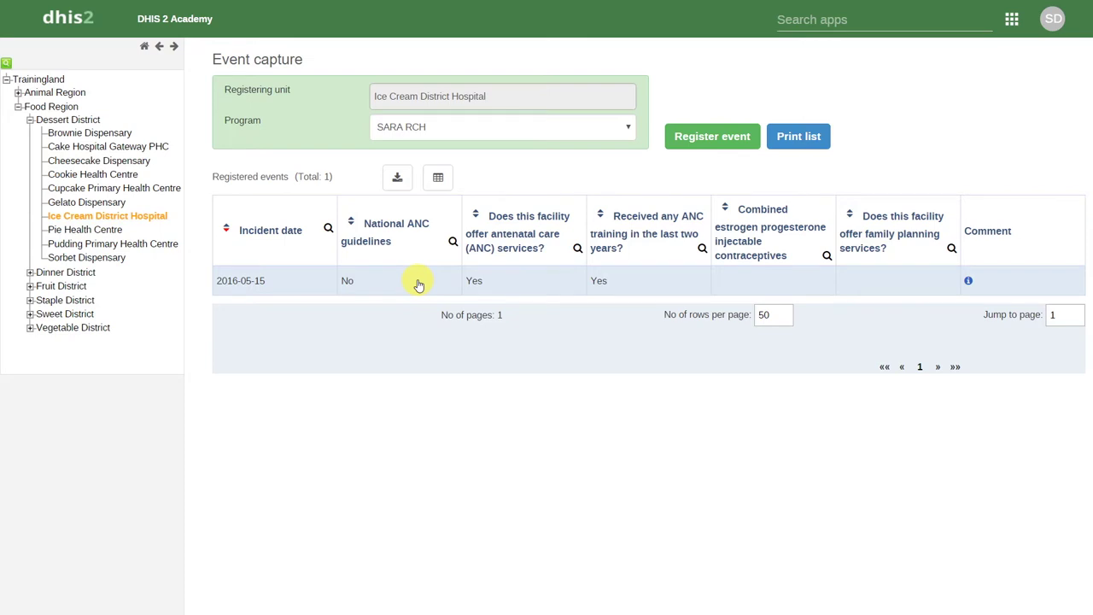
pyautogui.click(418, 285)
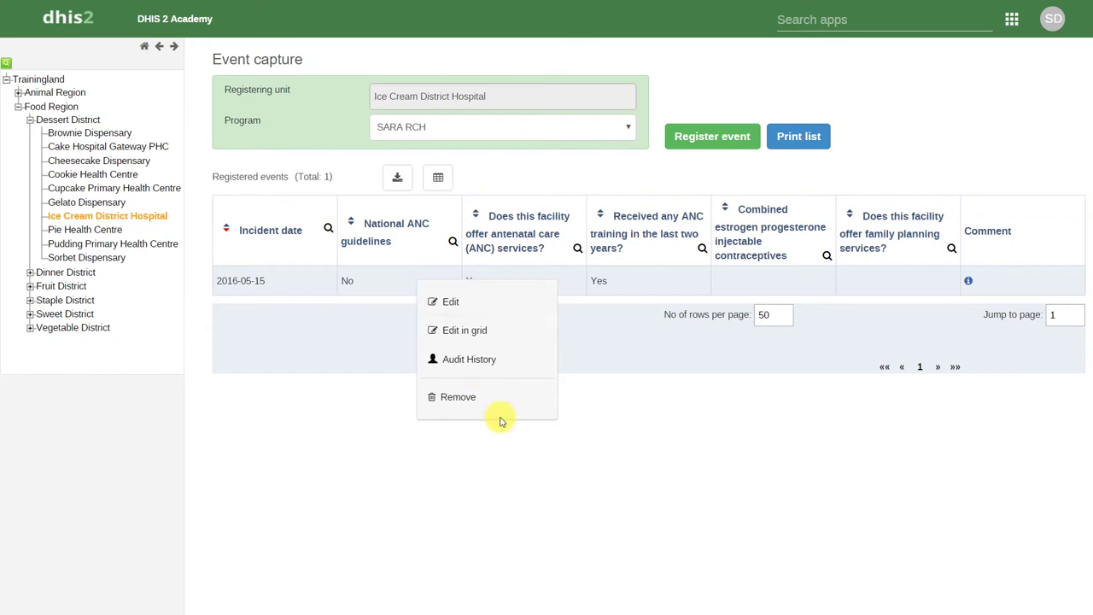
pyautogui.click(494, 360)
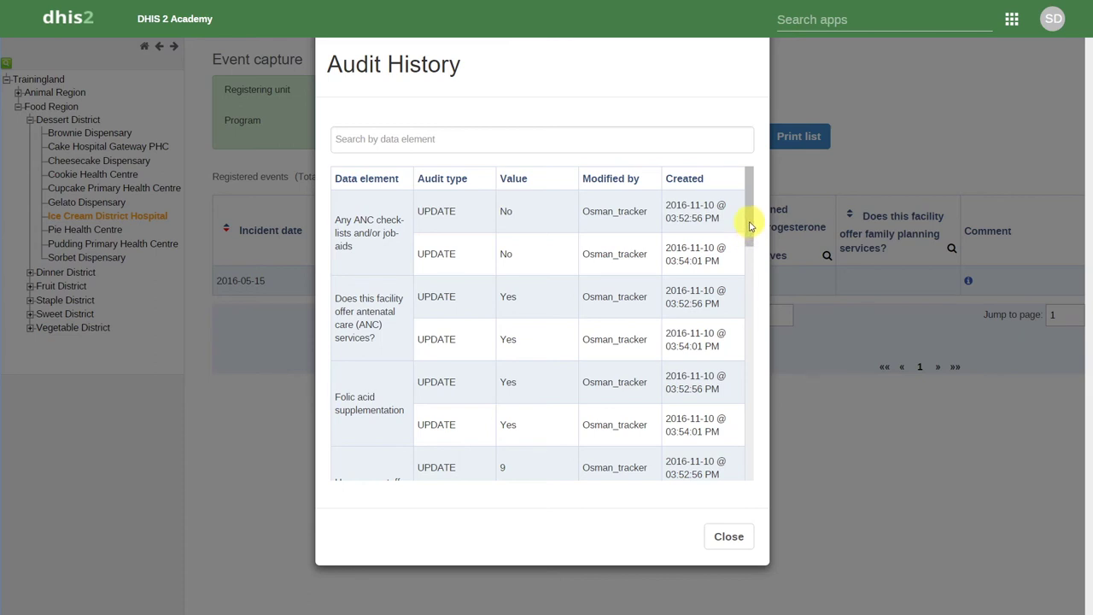
pyautogui.moveTo(750, 225); pyautogui.dragTo(753, 307)
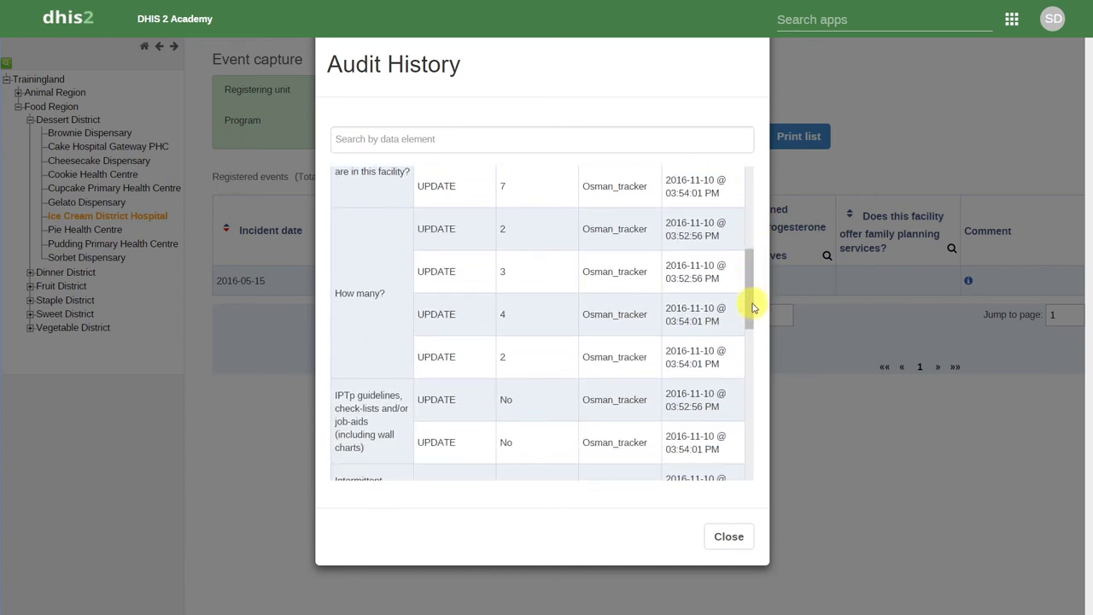